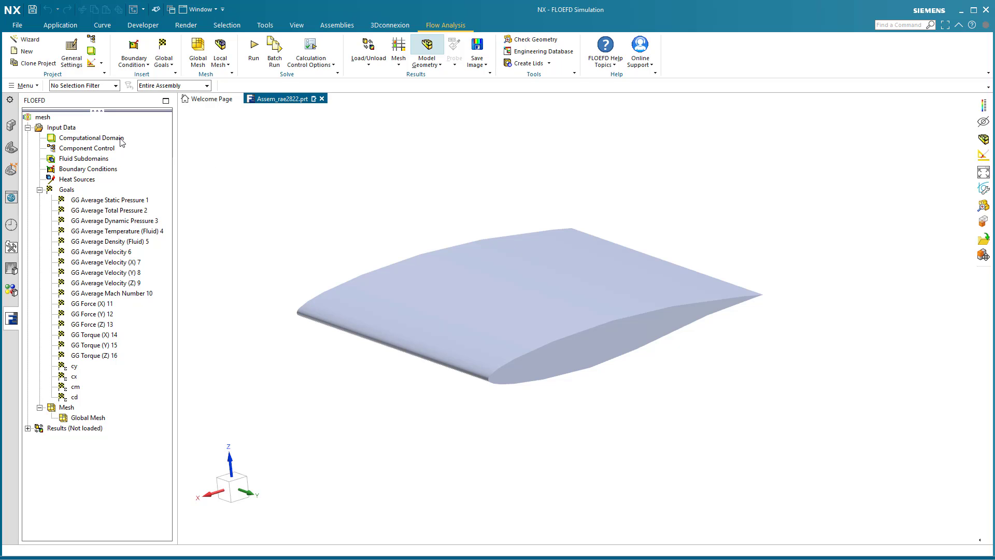
Review the computational domain's 2D simulation plane, size and boundary conditions without changing them.
click(91, 138)
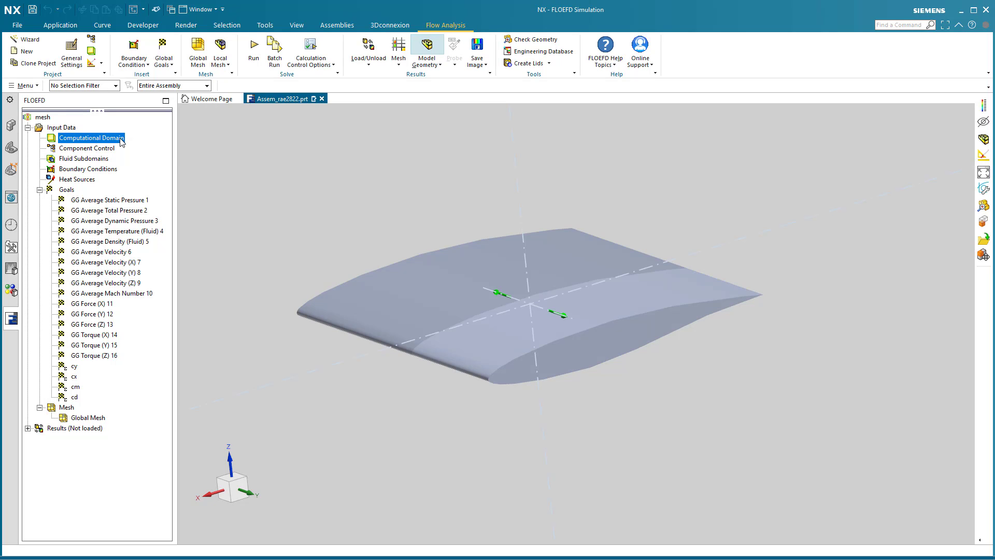
right_click(122, 142)
click(155, 146)
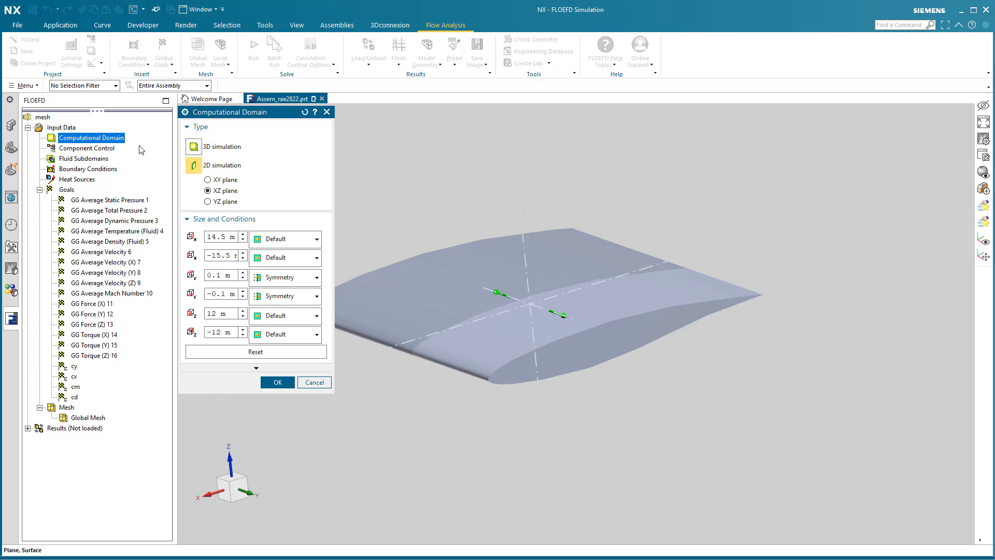
click(235, 167)
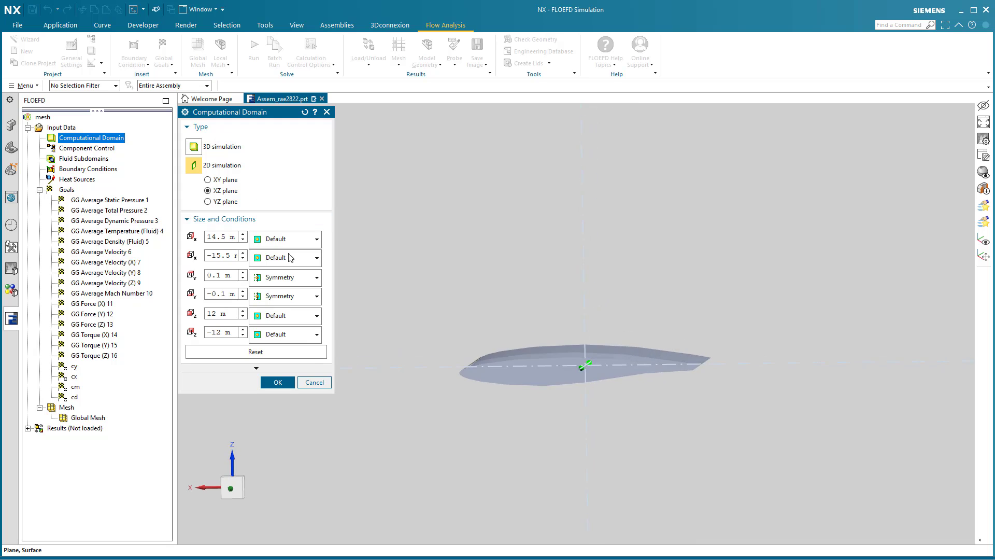
click(315, 382)
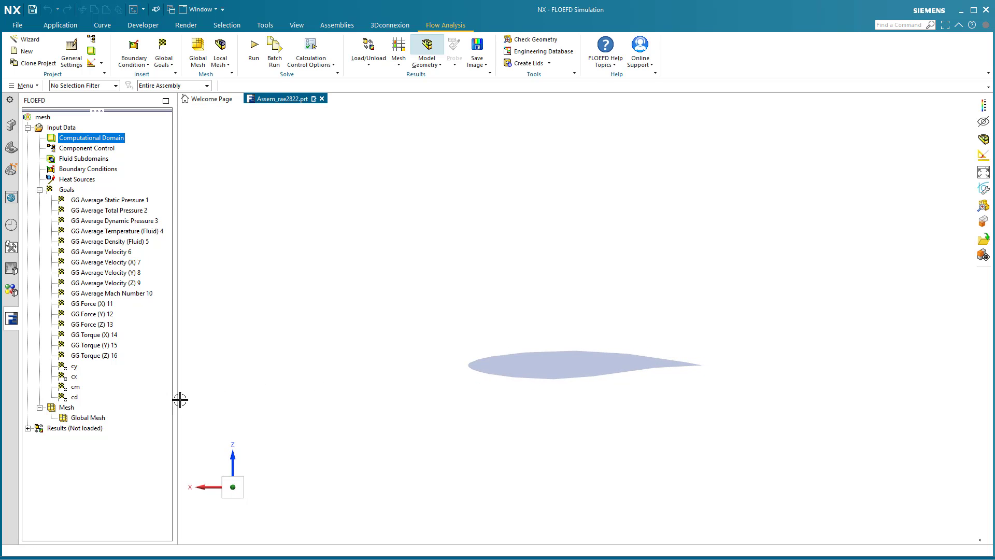
Open the global mesh definition and show the basic mesh around the airfoil.
right_click(104, 419)
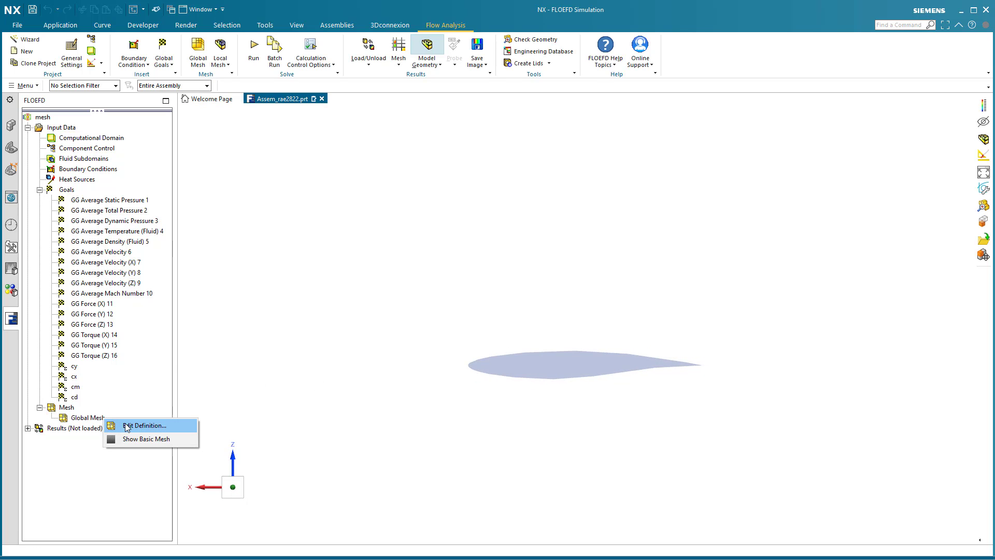
click(125, 425)
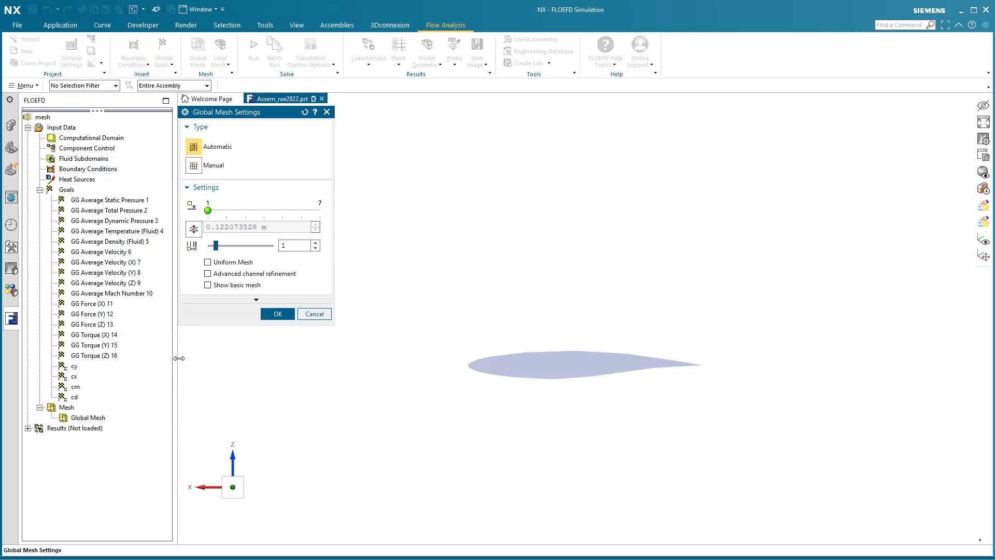
click(208, 285)
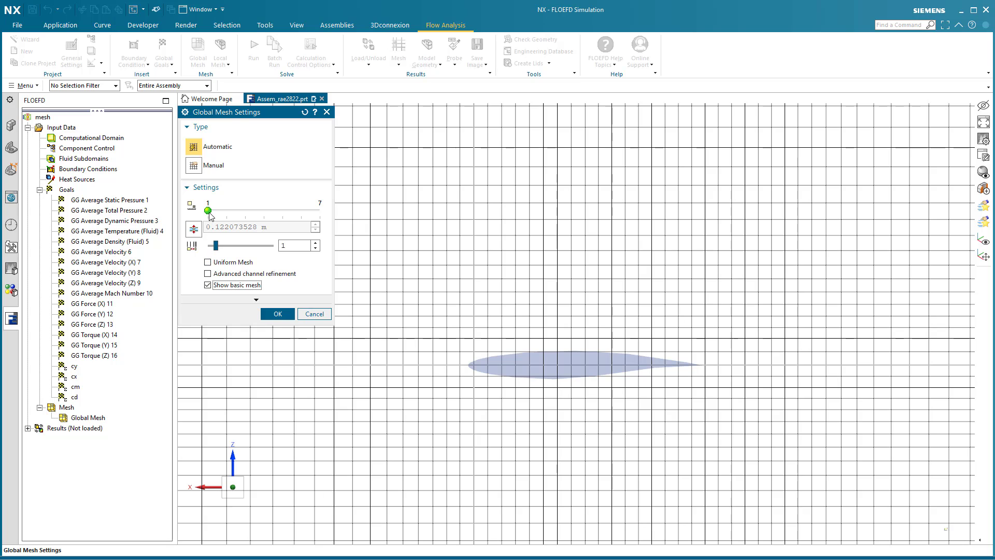
mouse_move(209, 211)
mouse_down()
mouse_move(321, 213)
mouse_move(216, 214)
mouse_up()
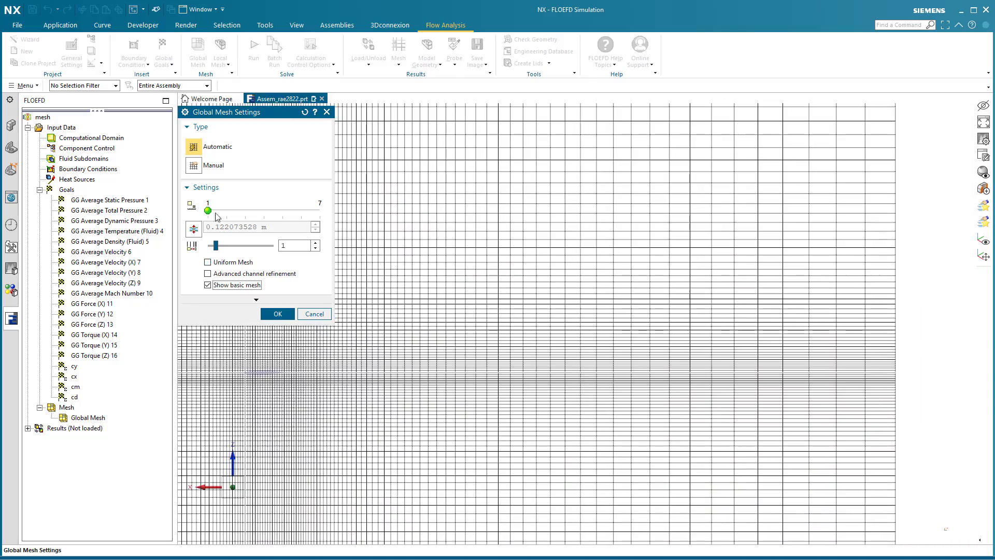
Switch the global mesh to Manual, examine the cell size ratios of its control planes, and discard the changes.
click(199, 168)
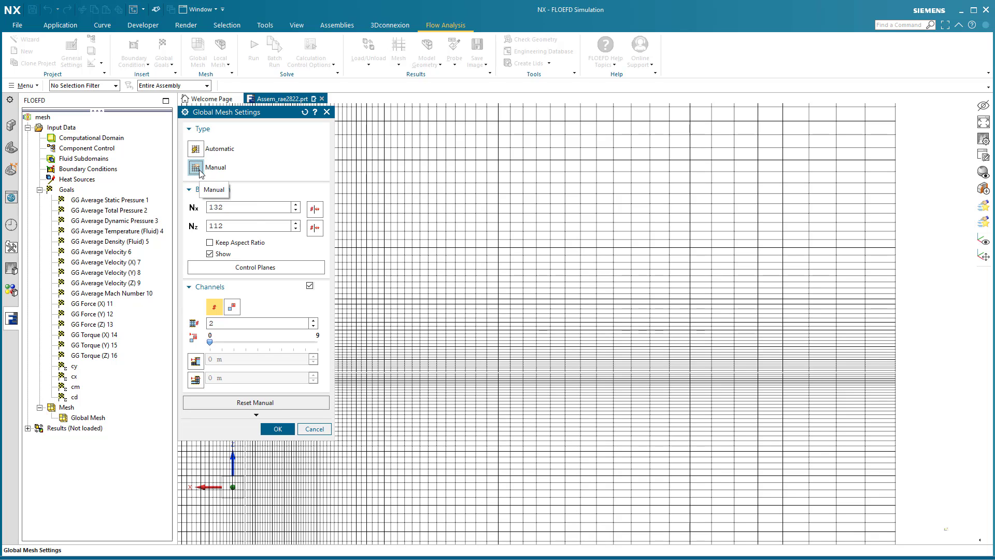
click(294, 269)
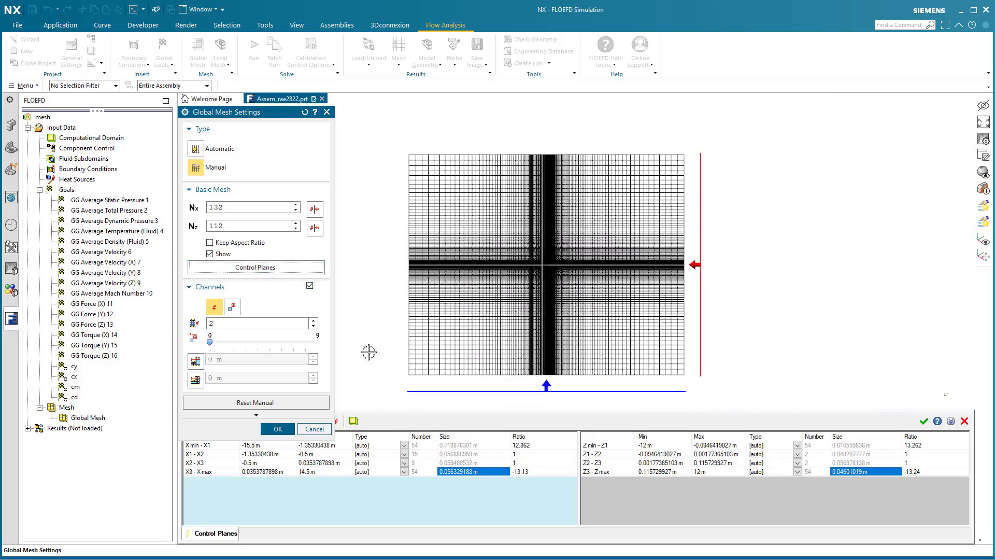
click(520, 446)
click(521, 462)
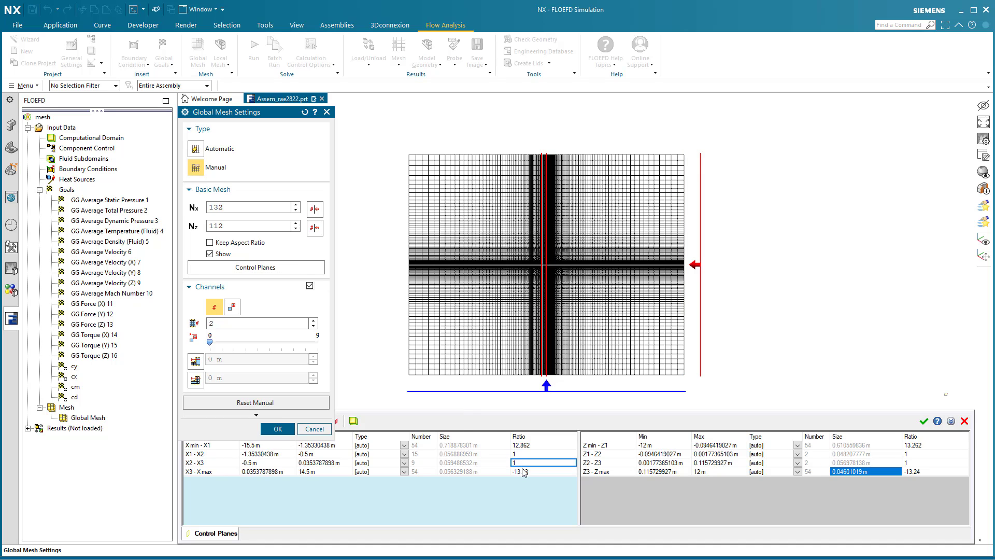
click(523, 471)
click(326, 432)
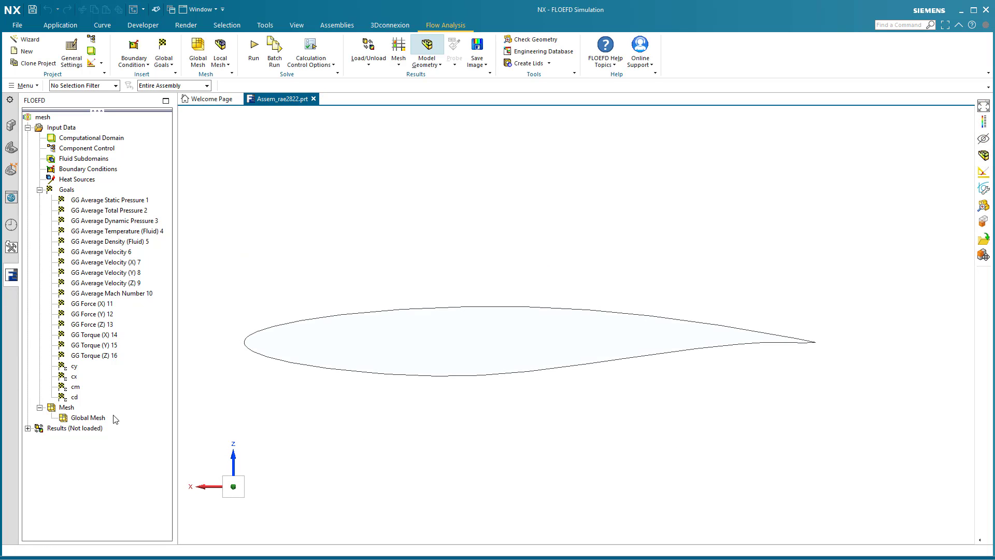
Insert a local mesh and apply it to the airfoil's upper and lower surfaces.
right_click(76, 408)
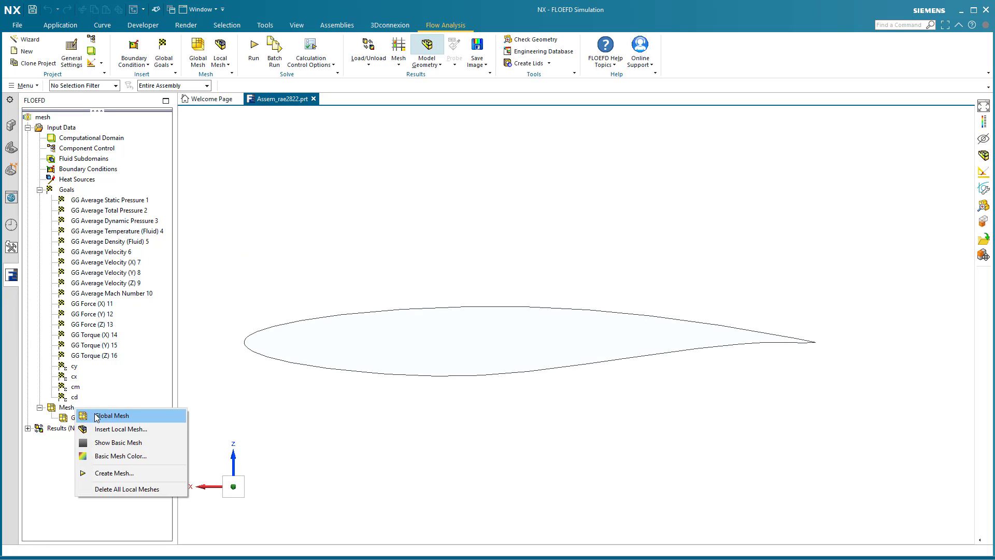
click(119, 429)
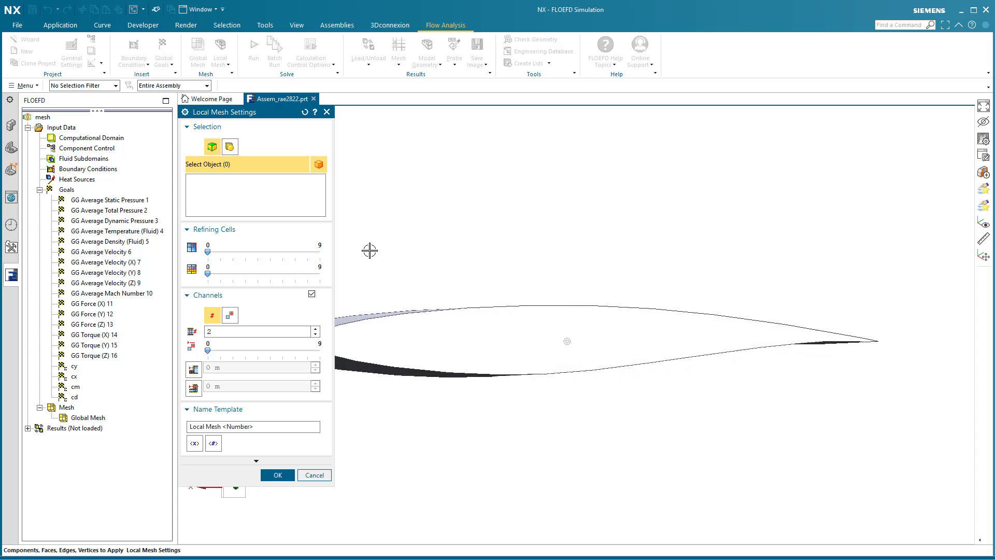
click(395, 358)
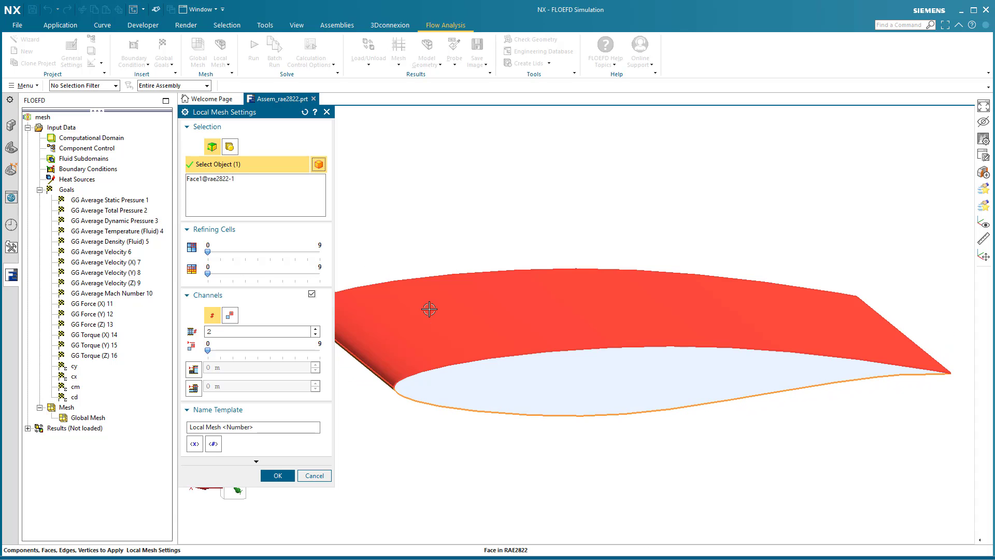
click(429, 309)
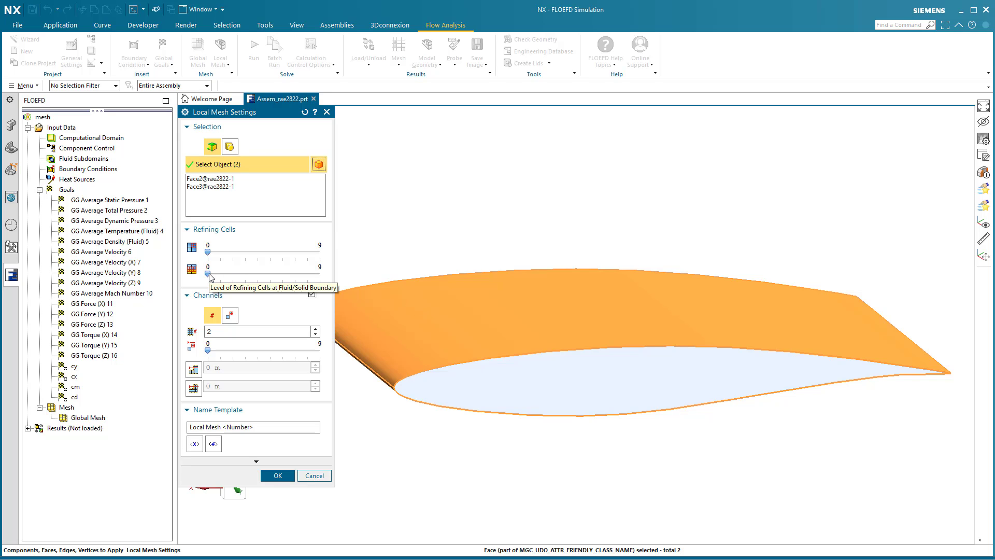
Set the local mesh's fluid/solid boundary refinement to level 4, disable channel refinement and reveal the additional settings.
drag(224, 276, 257, 274)
click(311, 294)
click(261, 362)
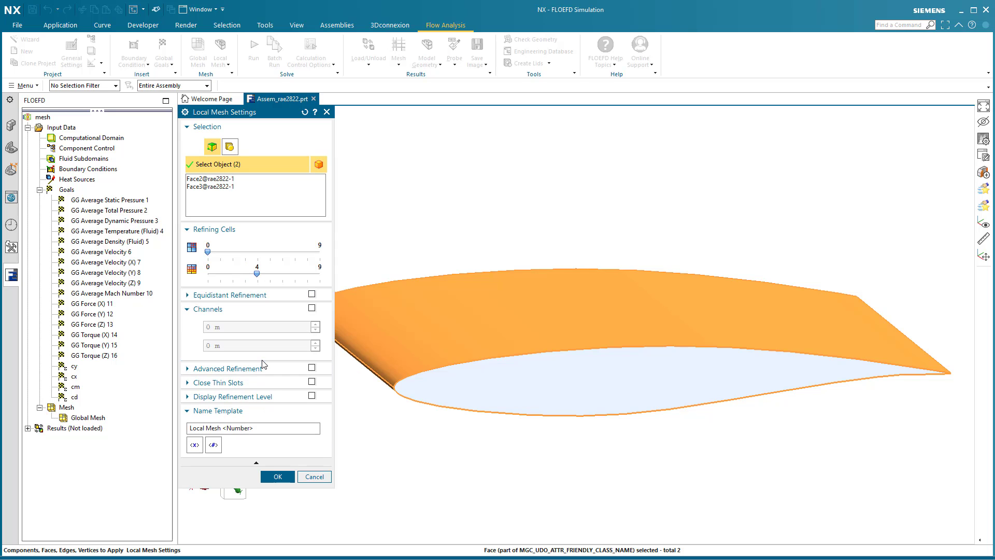
Enable equidistant refinement with 2 shells, maximum level 2 and a first offset distance of 0.2 m, and edit the second offset distance.
click(312, 294)
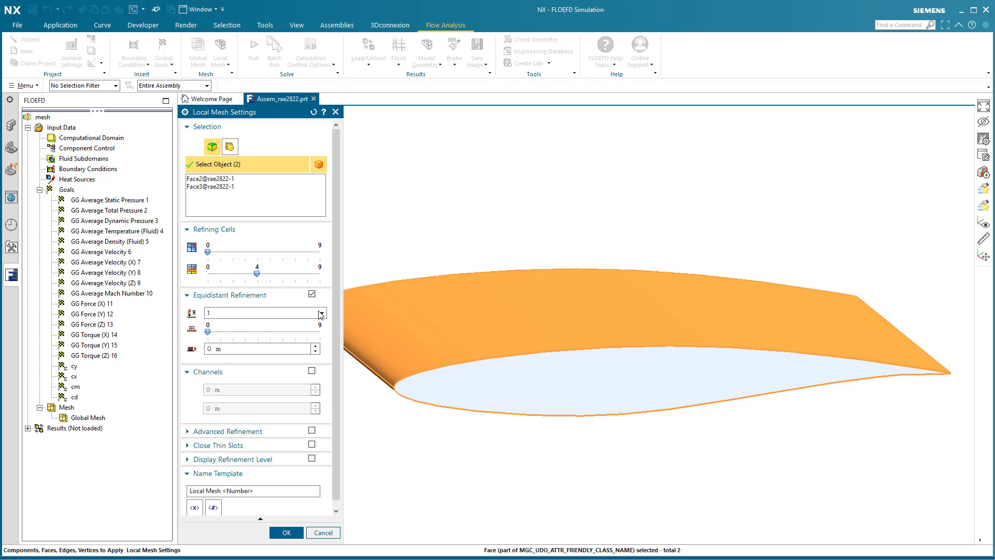
click(321, 313)
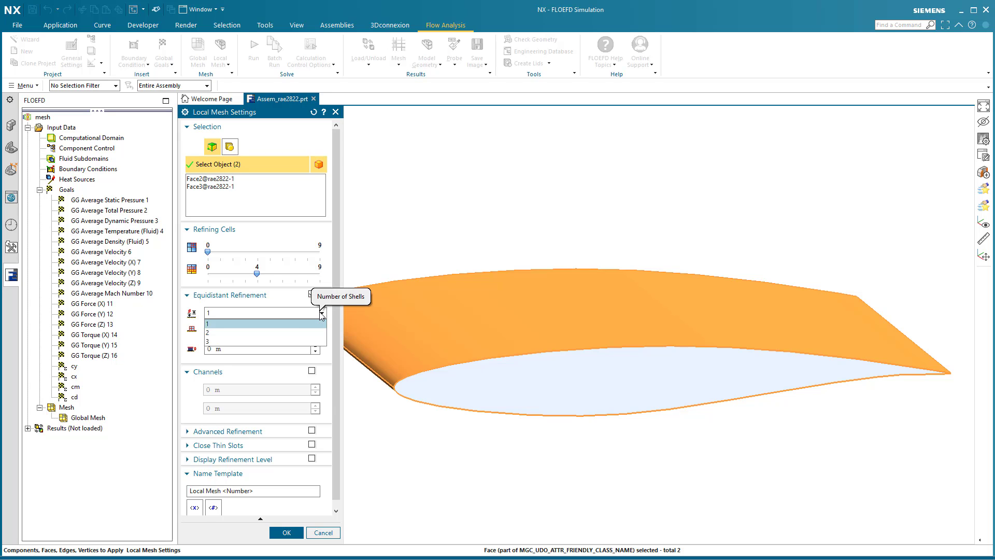
click(278, 331)
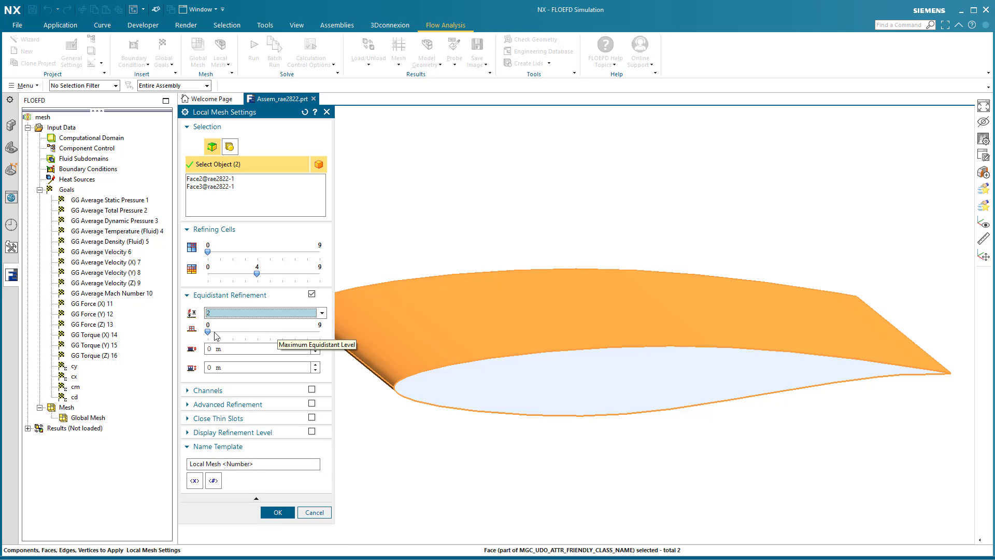
drag(214, 332, 228, 334)
click(233, 349)
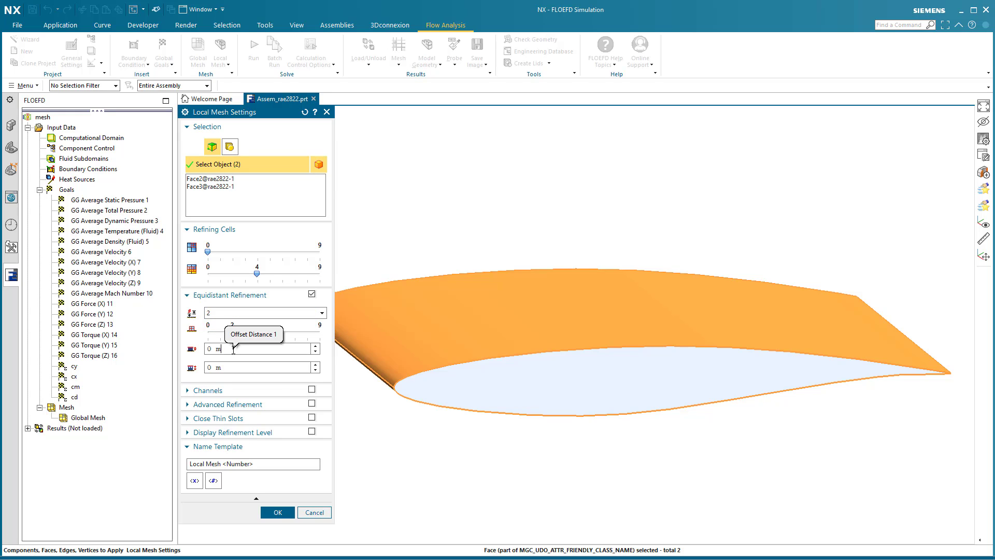
drag(215, 350, 206, 350)
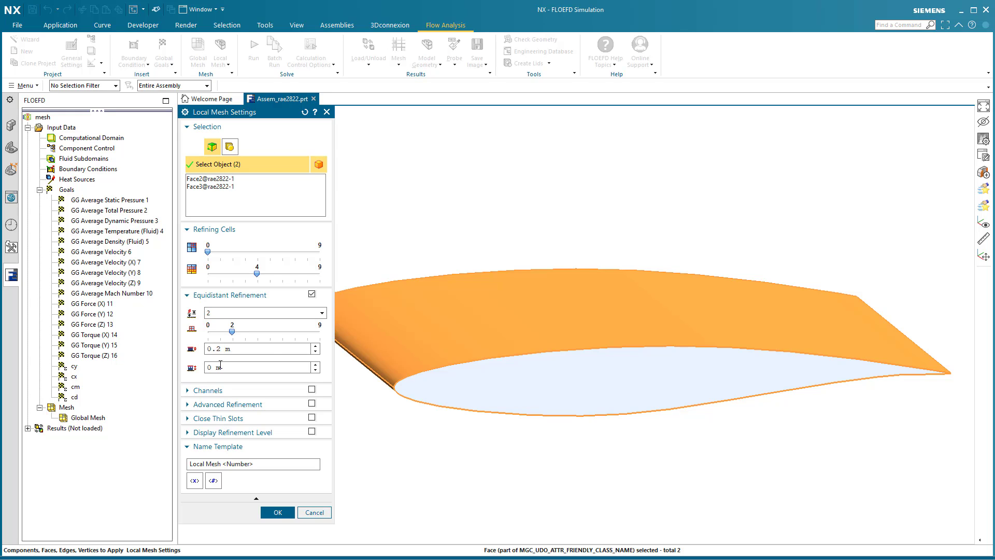
drag(221, 367, 206, 367)
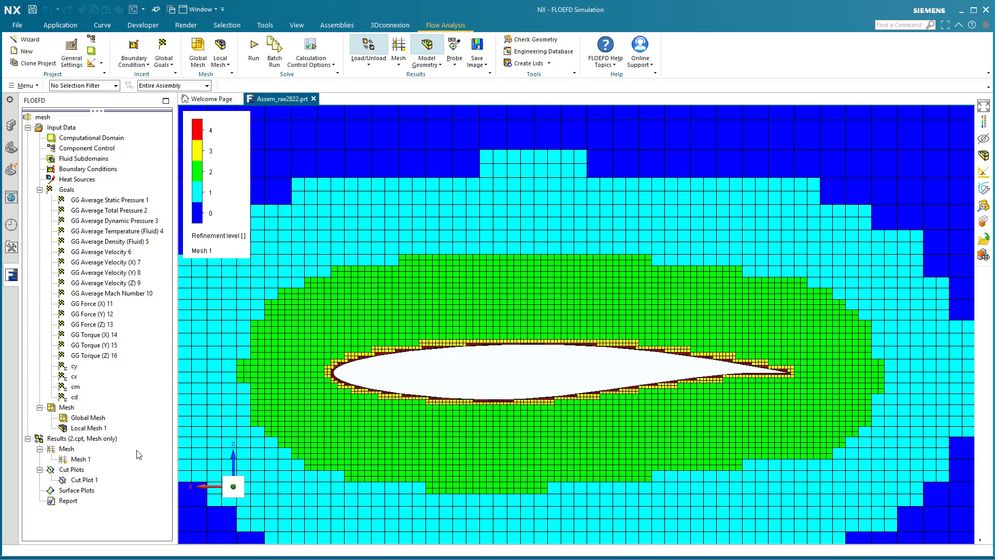
Open the calculation control options and examine the solution-adaptive refinement level choices for the global domain.
right_click(62, 127)
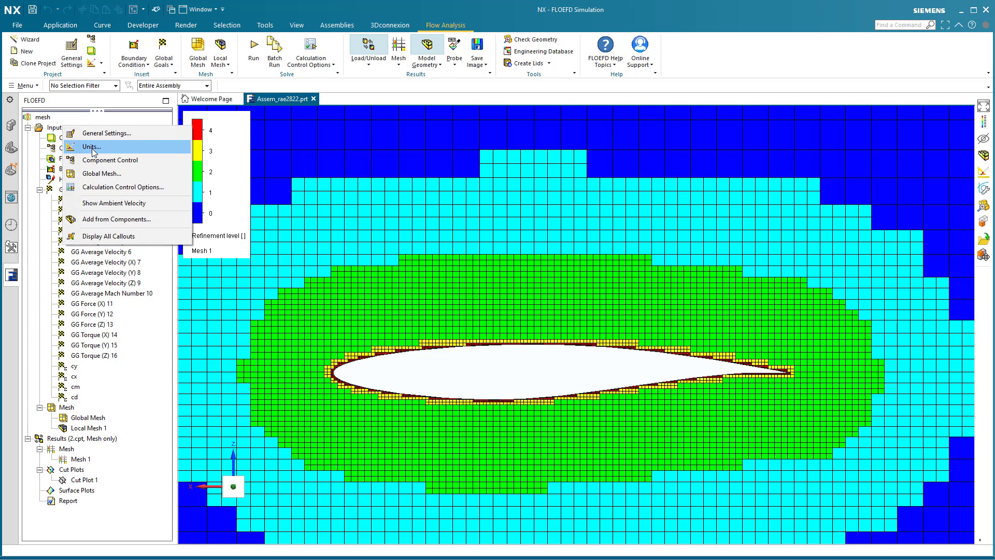
click(126, 188)
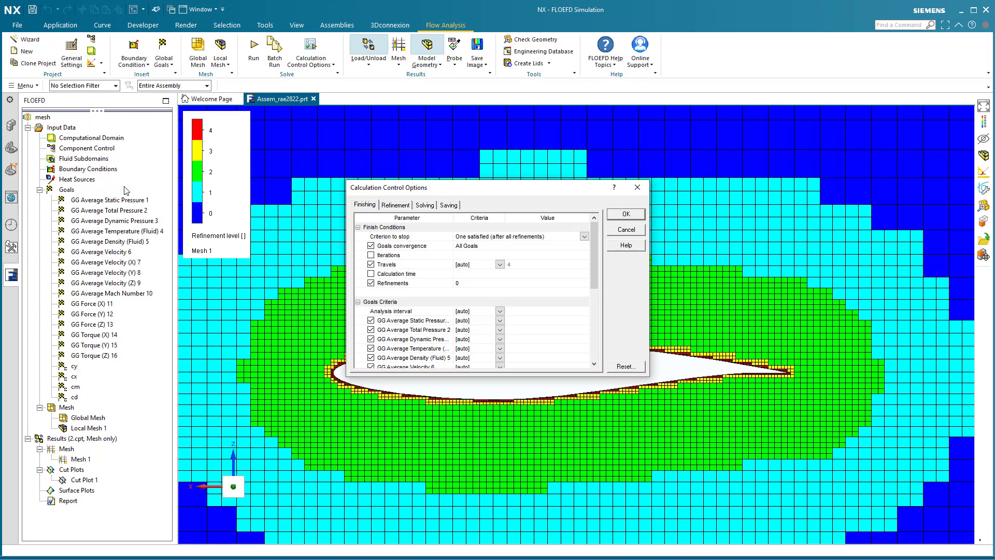
click(396, 206)
click(516, 228)
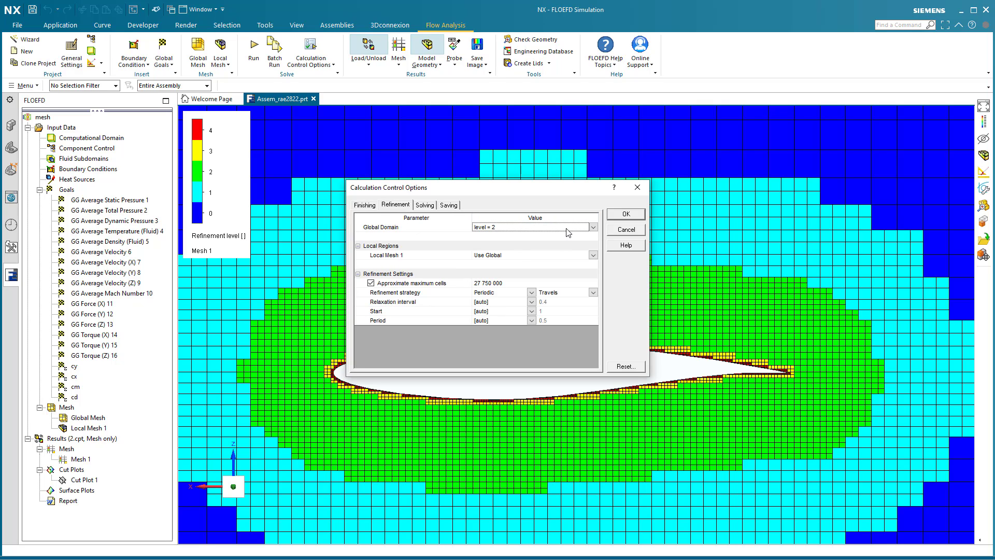
click(593, 228)
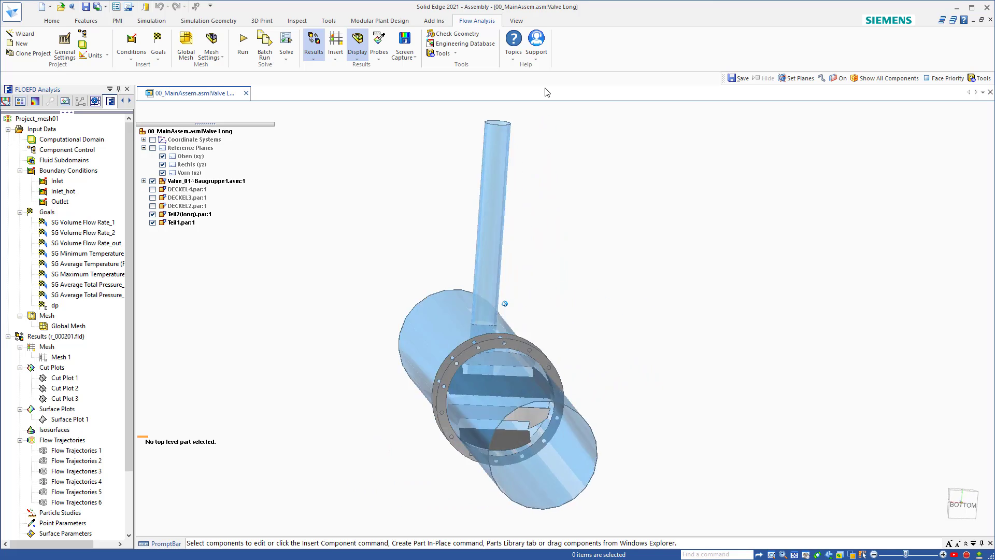
In the Solid Edge valve assembly, clip the model to inspect its interior and restore the full view.
click(517, 21)
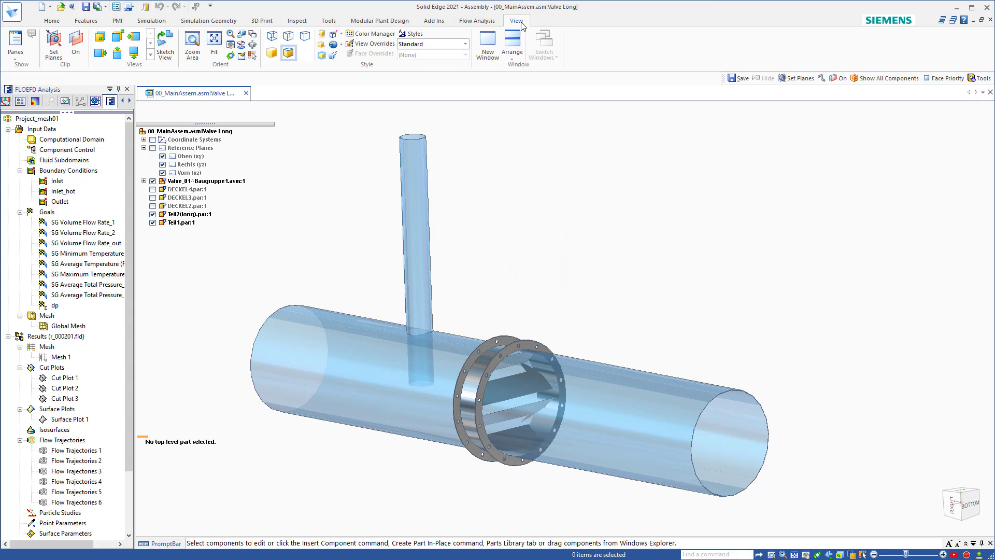
click(78, 48)
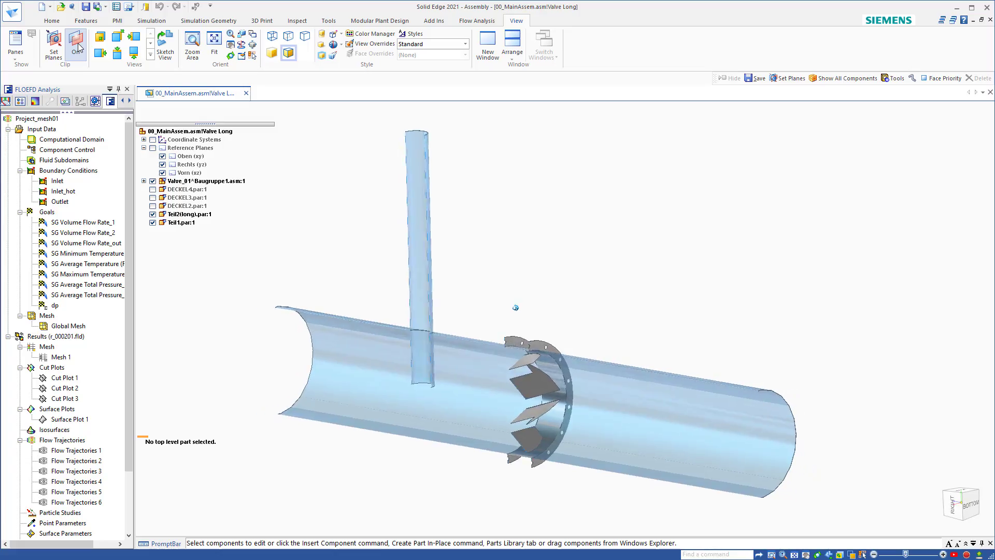
click(78, 47)
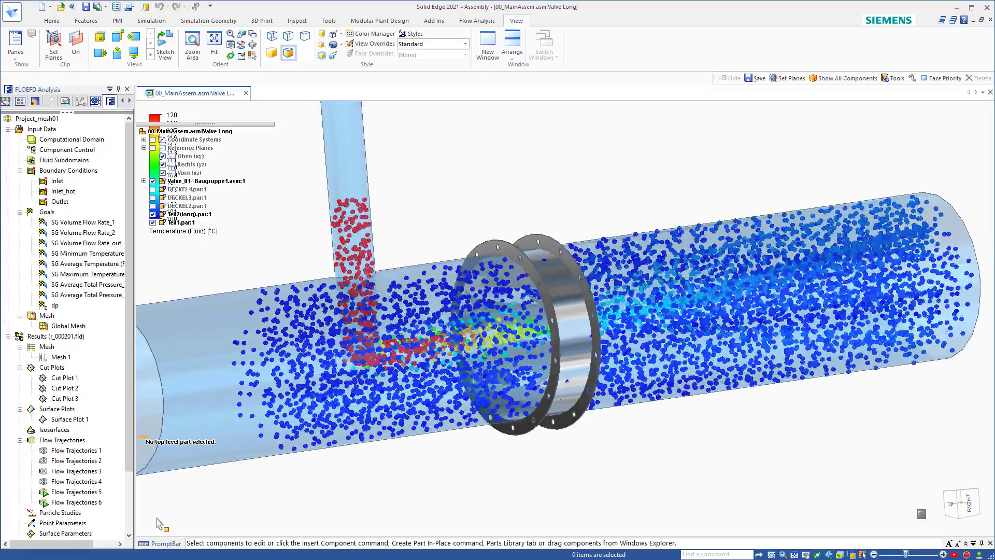
Inspect the valve project's manual global mesh settings, preview and hide the basic mesh, and close without saving.
right_click(69, 326)
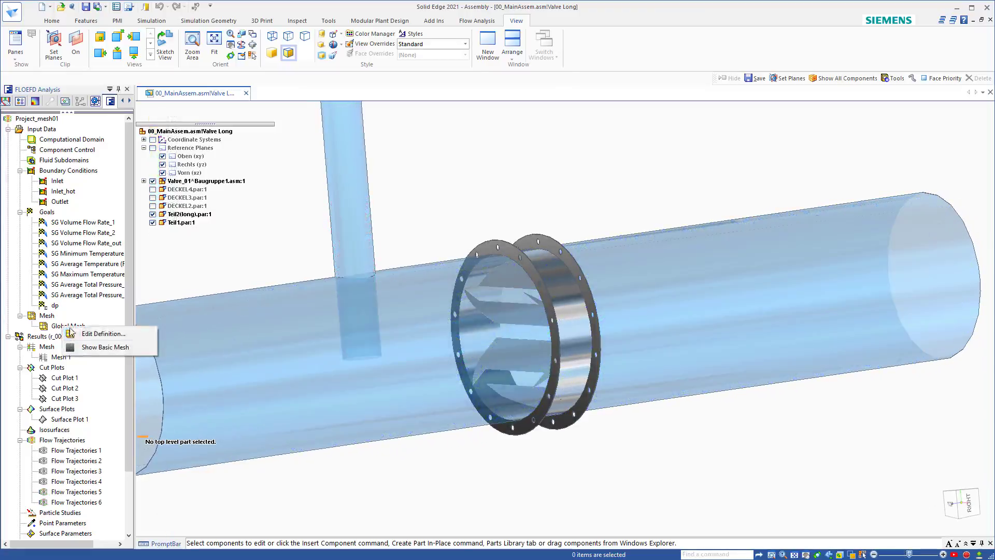
click(71, 333)
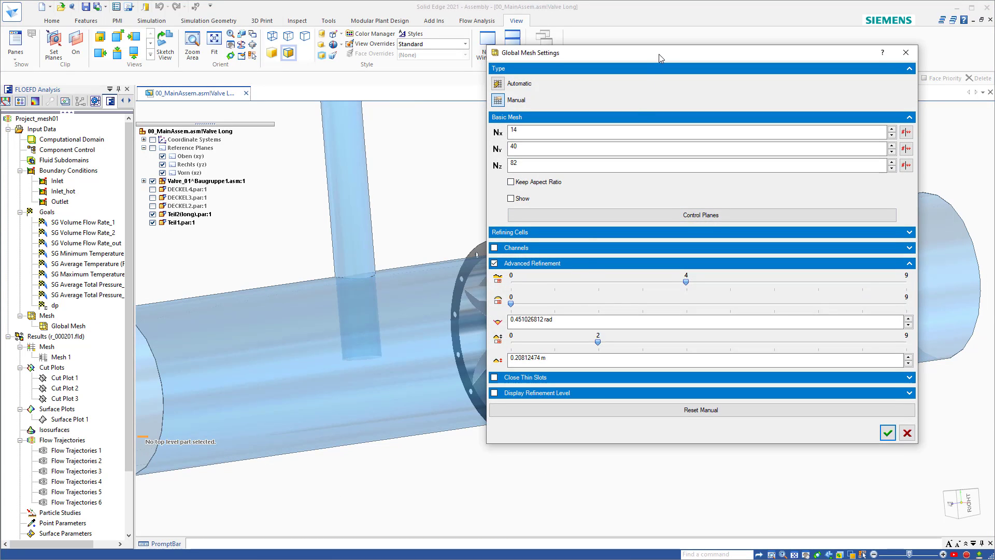
drag(655, 54, 730, 56)
click(598, 204)
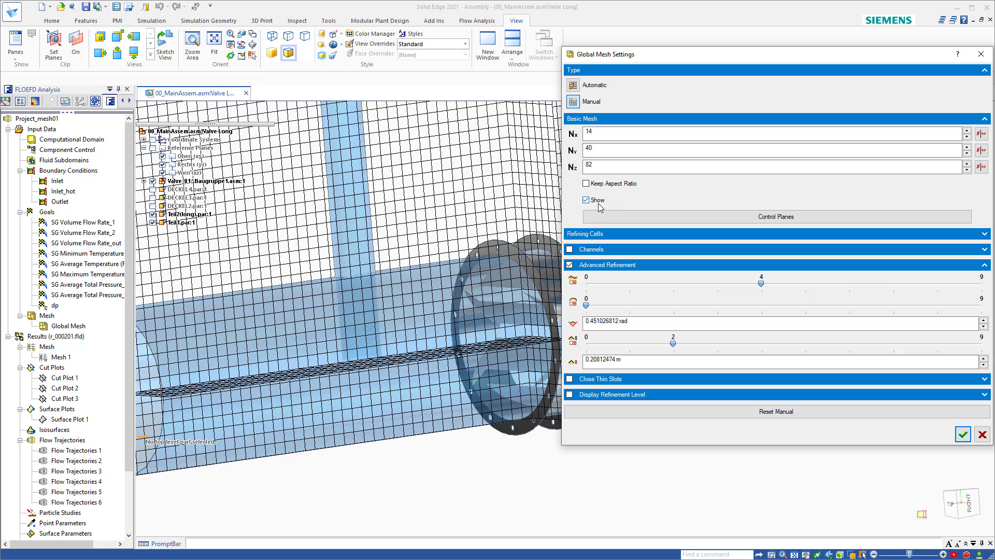
click(599, 204)
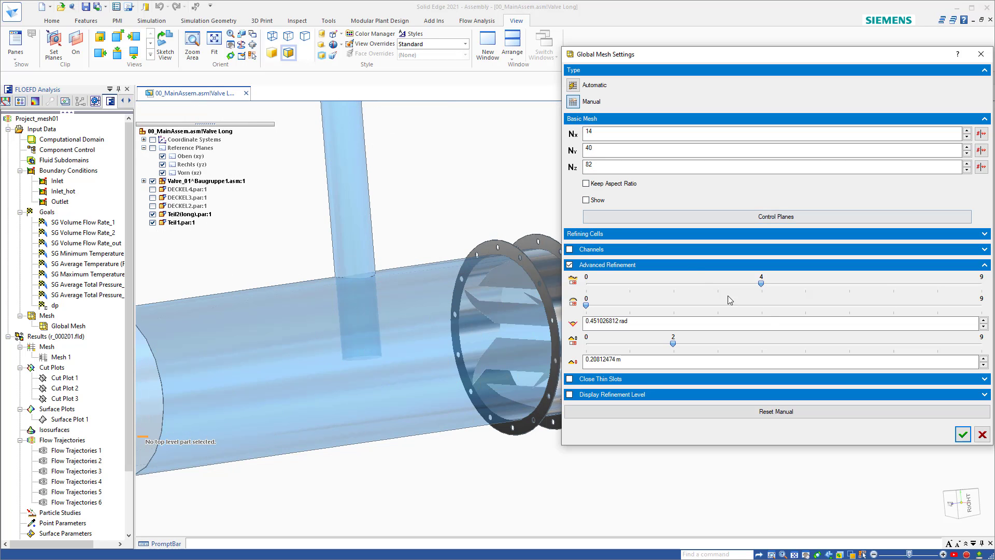
click(981, 435)
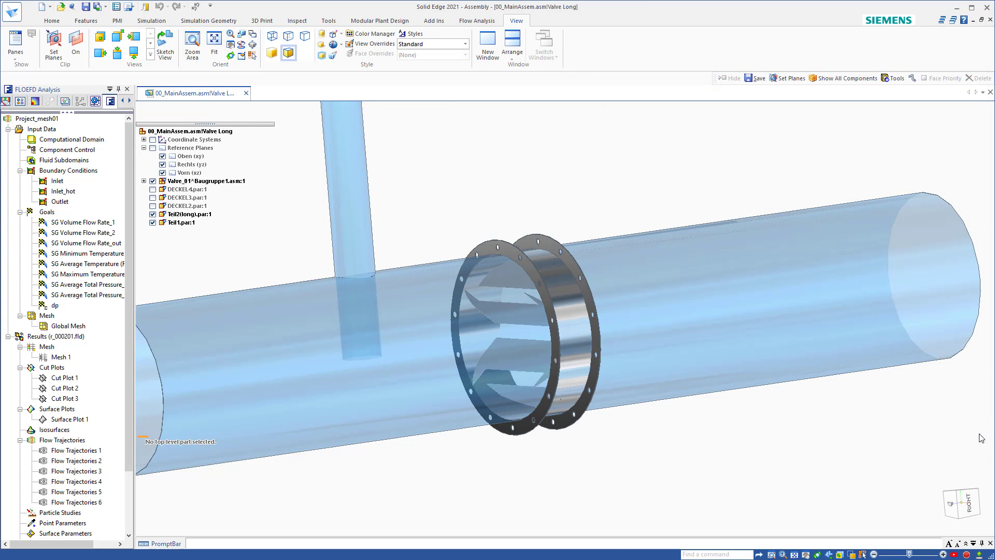
Inspect the valve project's finishing conditions and refinement settings in the calculation control options, and close them without changes.
right_click(54, 133)
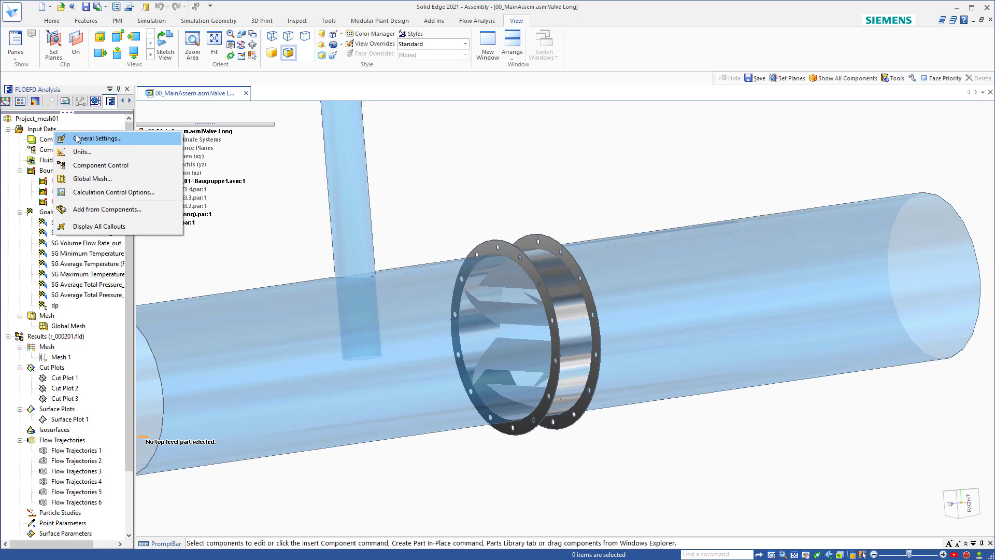
click(100, 191)
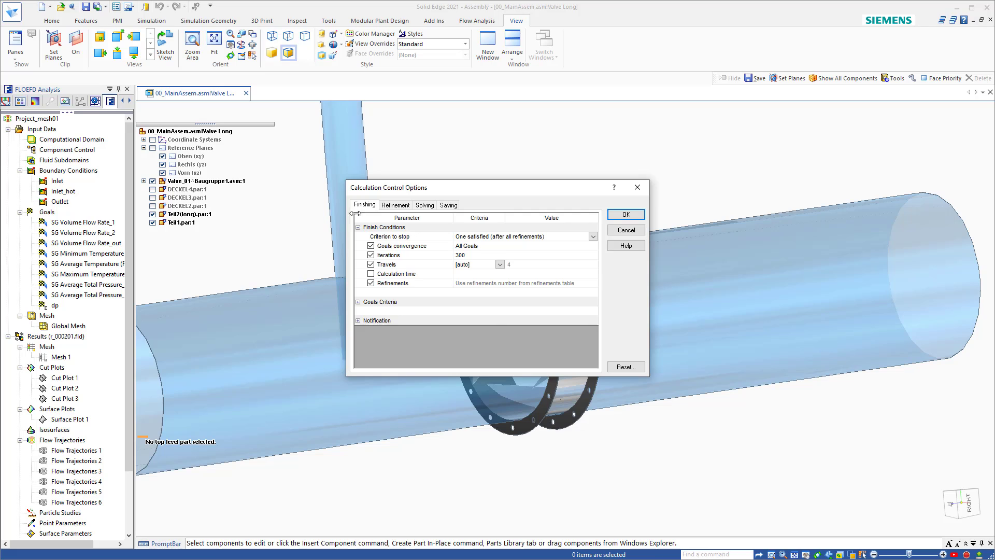
click(396, 205)
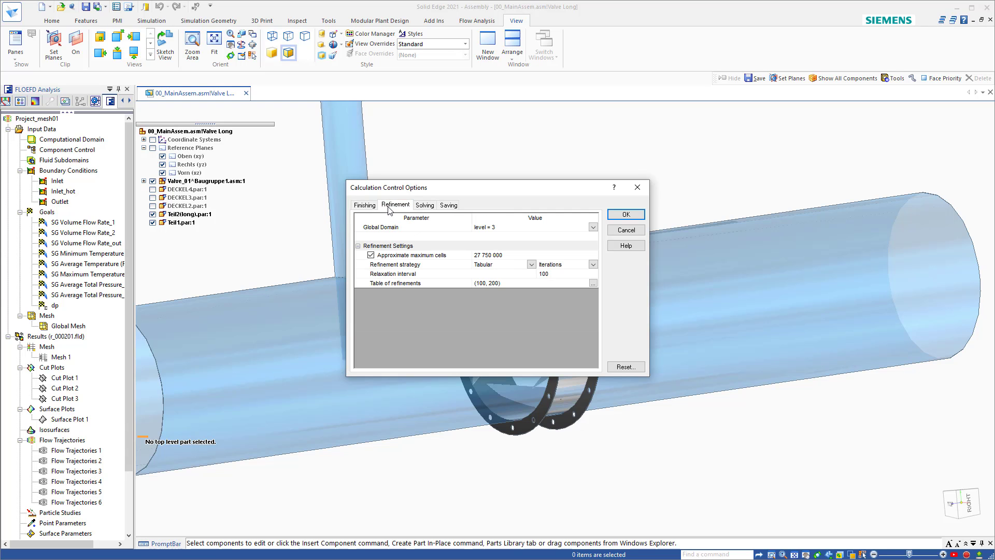
click(625, 230)
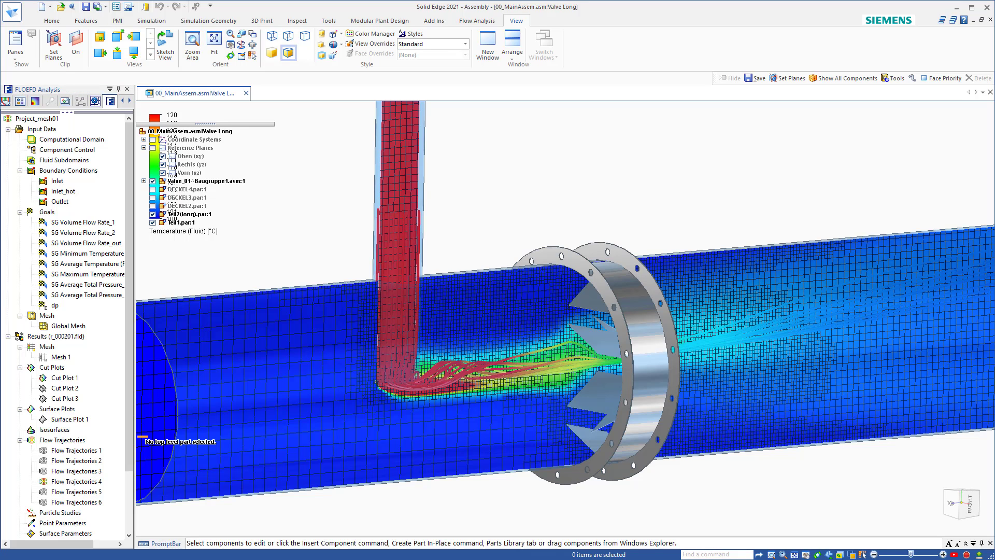
Show Cut Plot 2 with its mesh in the valve assembly and clear the selection.
right_click(69, 392)
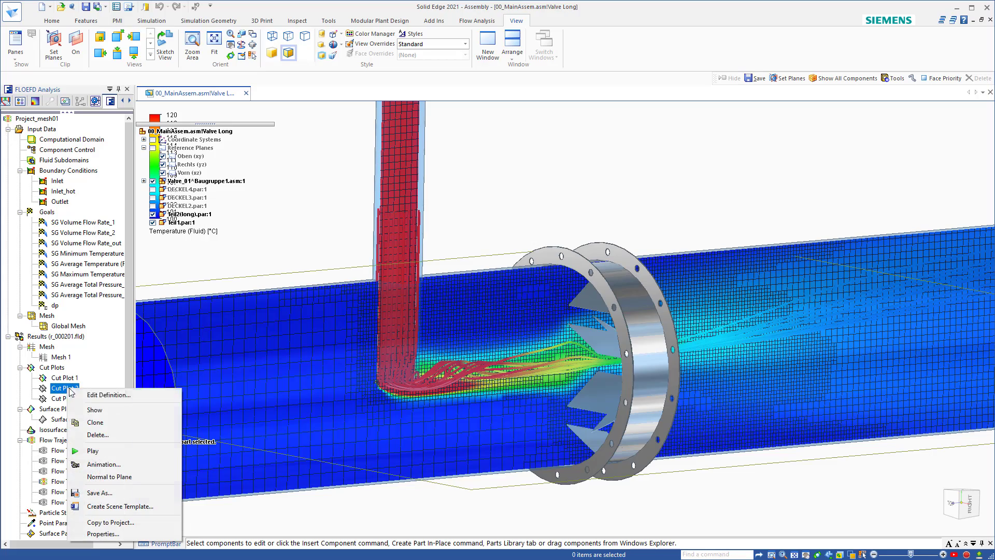
click(92, 411)
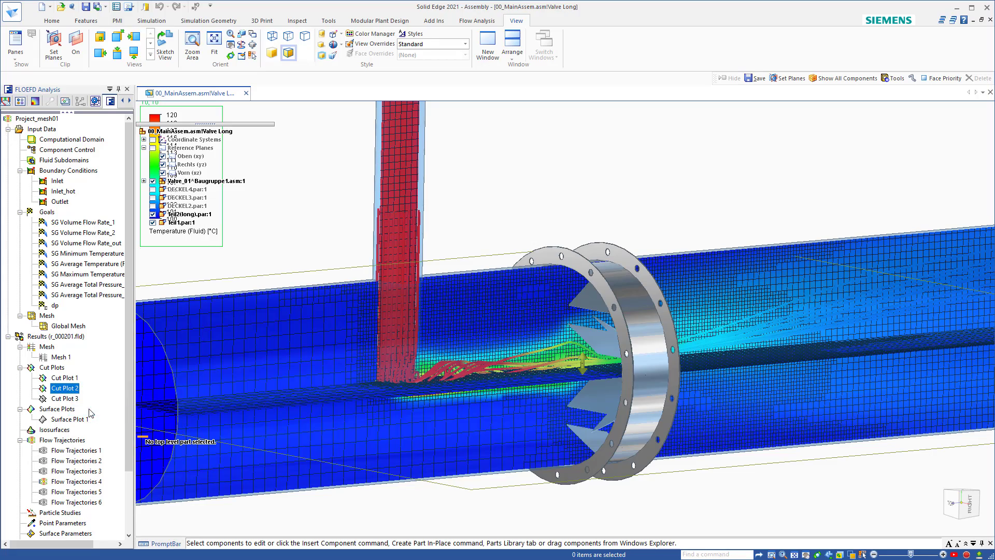
click(158, 519)
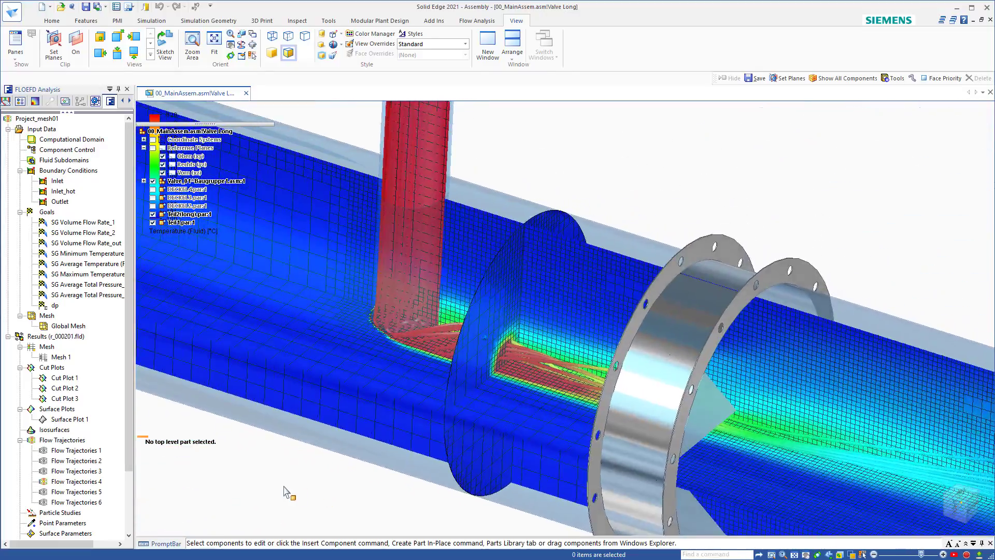
Move the Cut Plot 3 plane along the pipe from near the hot inlet towards the valve flange, and deselect it.
click(64, 398)
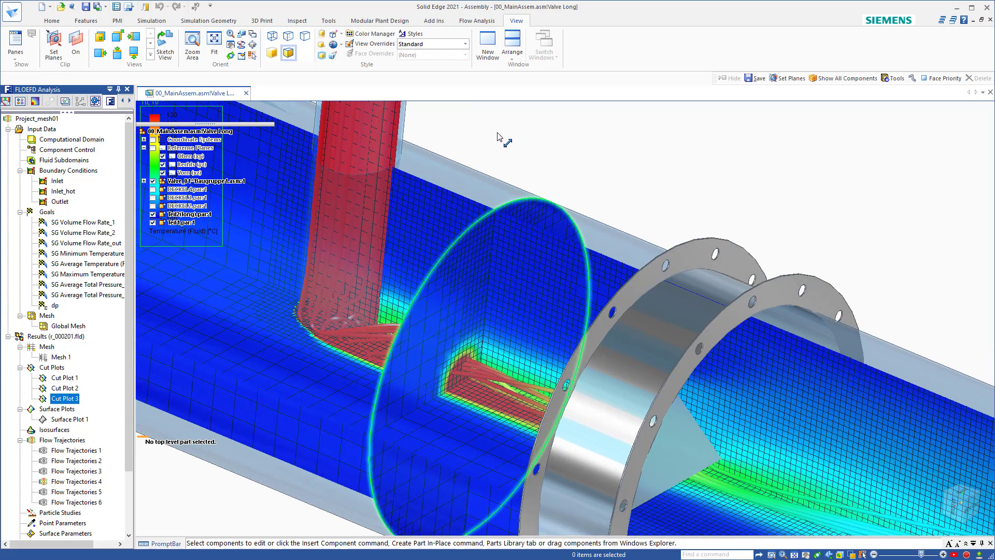
drag(505, 139, 556, 174)
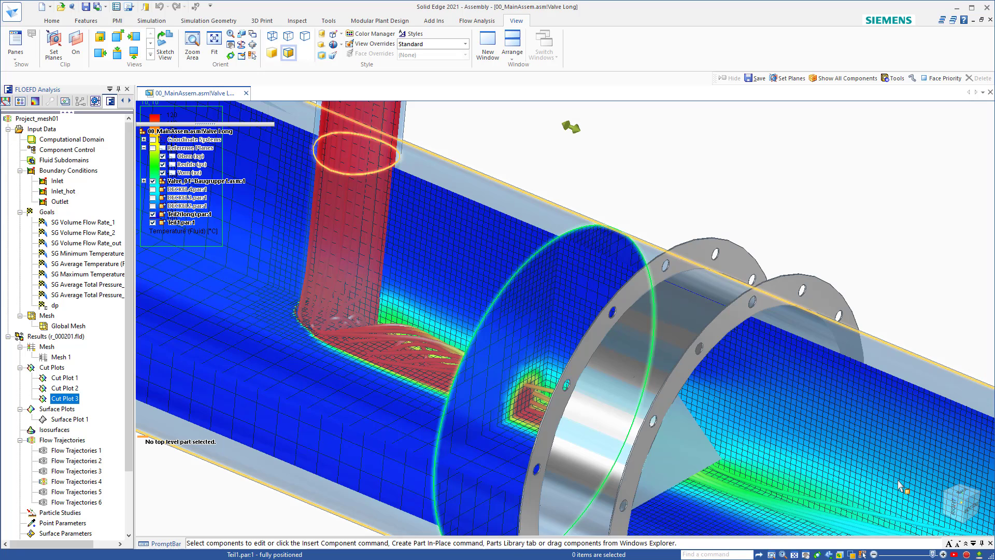
click(850, 184)
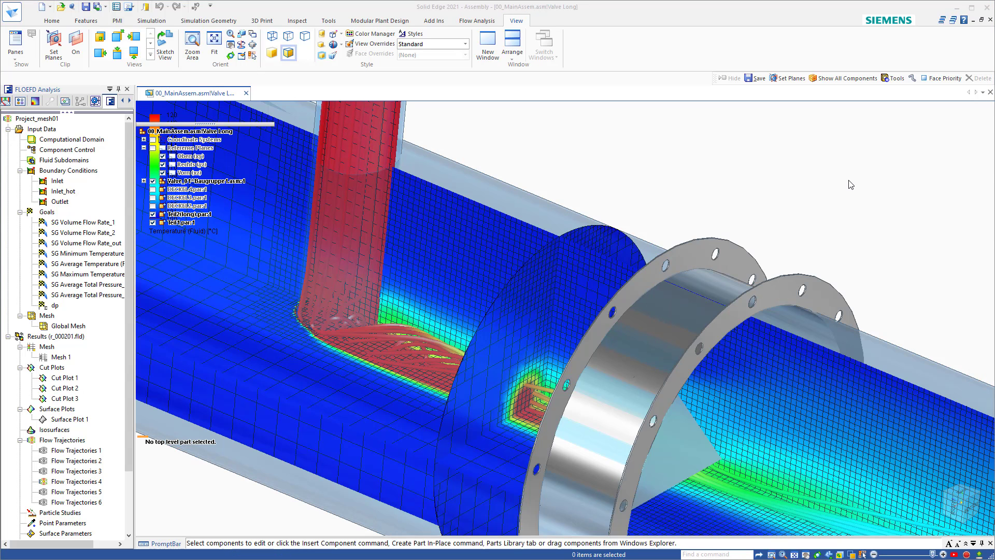